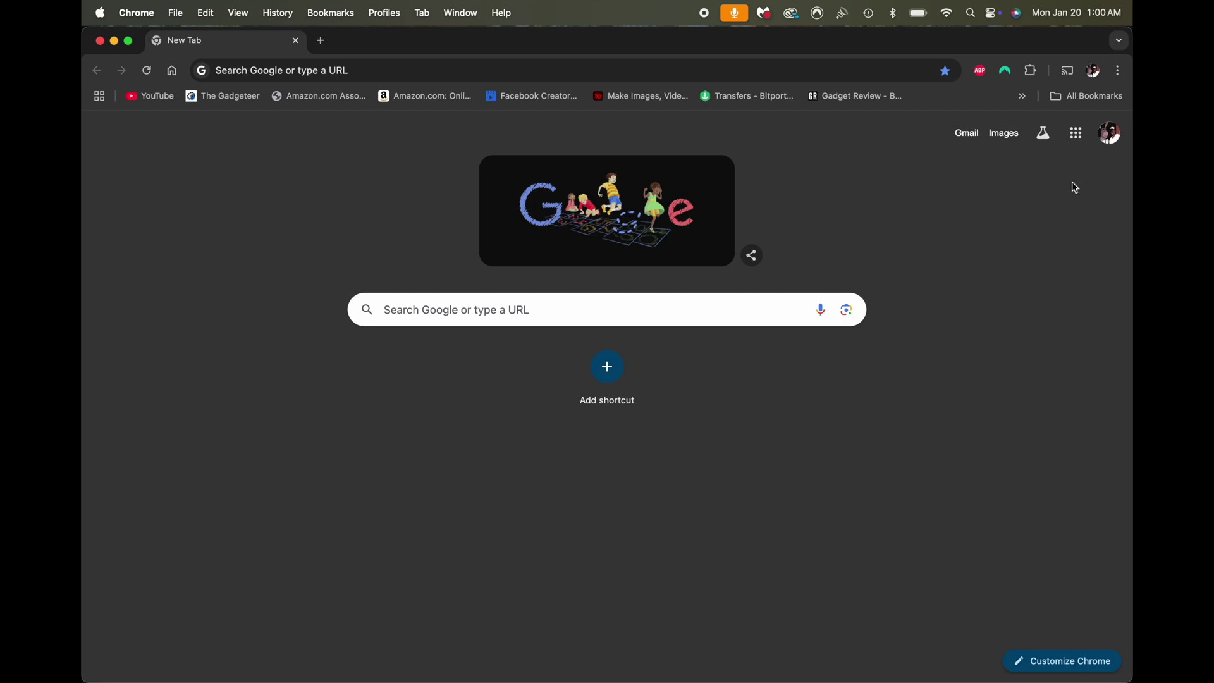
Go to the Chrome Web Store from the Google apps list
click(1079, 140)
scroll(1045, 340, down, 5)
scroll(1044, 341, down, 6)
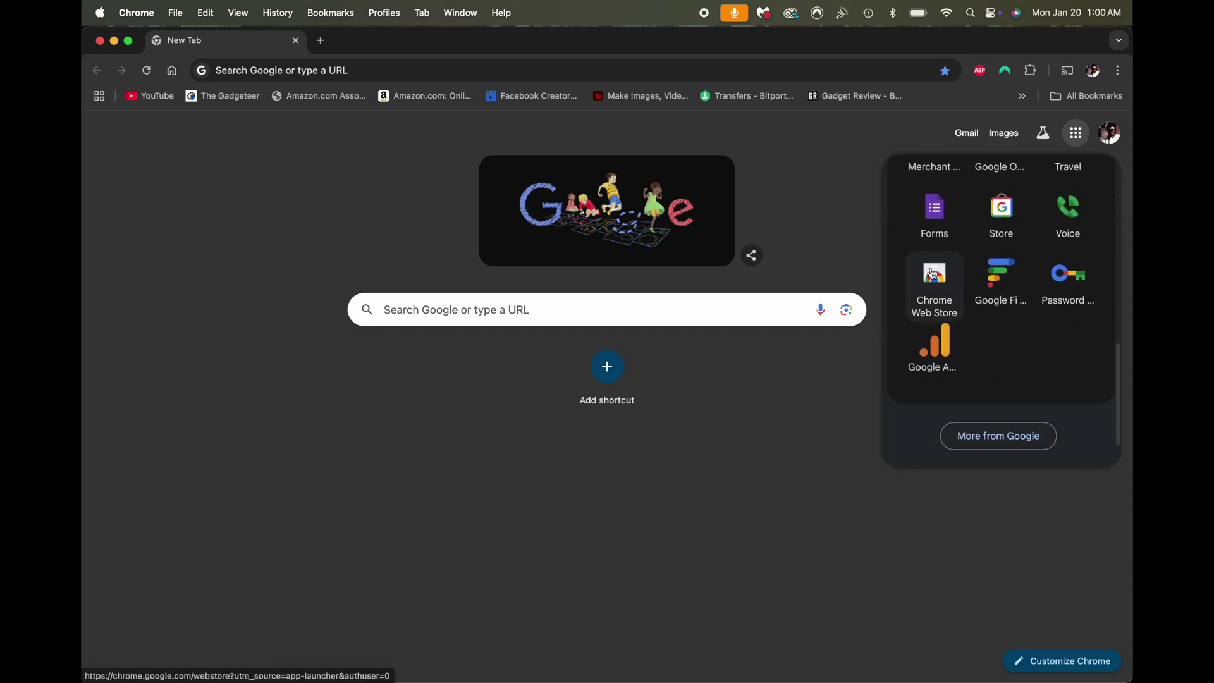
click(940, 280)
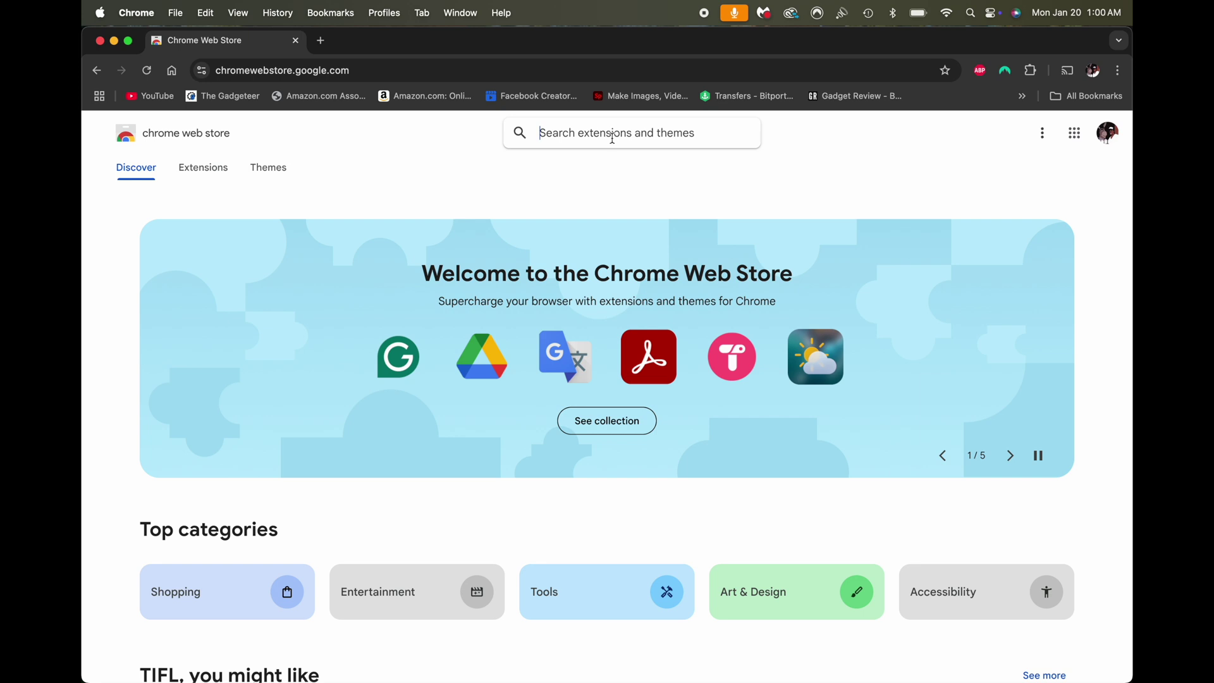
Search the store for 'YT Watch Later Assist' by pasting the name
click(613, 138)
text(YT Watch Later Assist)
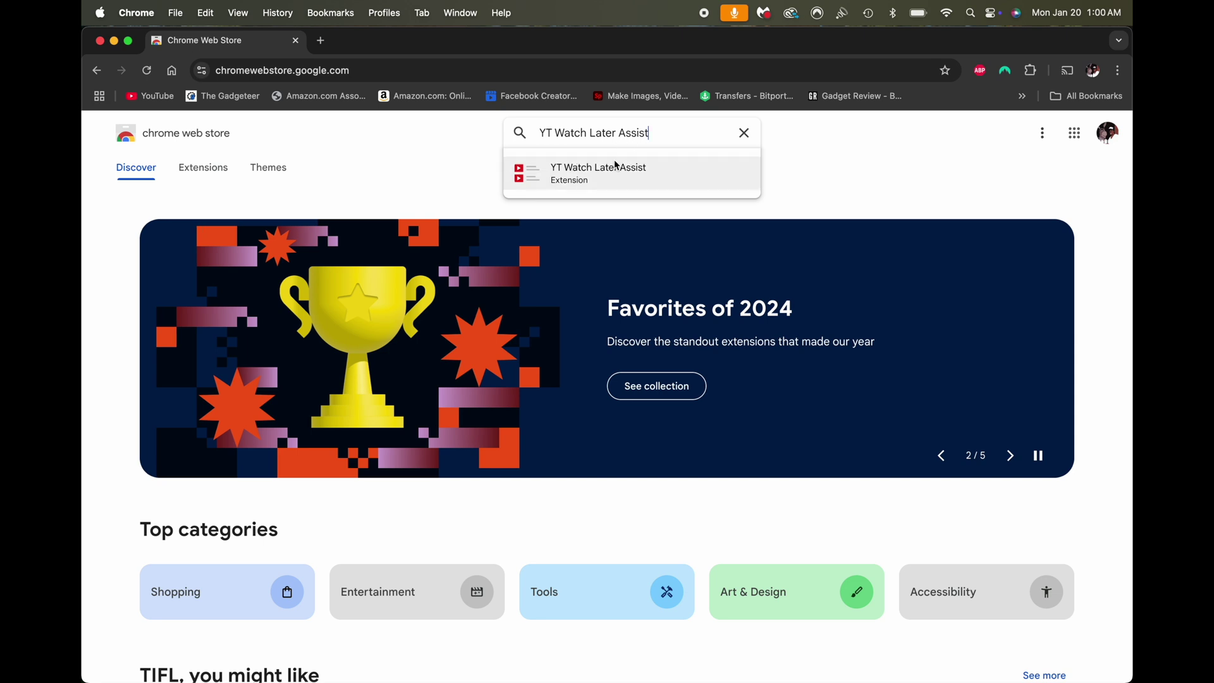
key(Return)
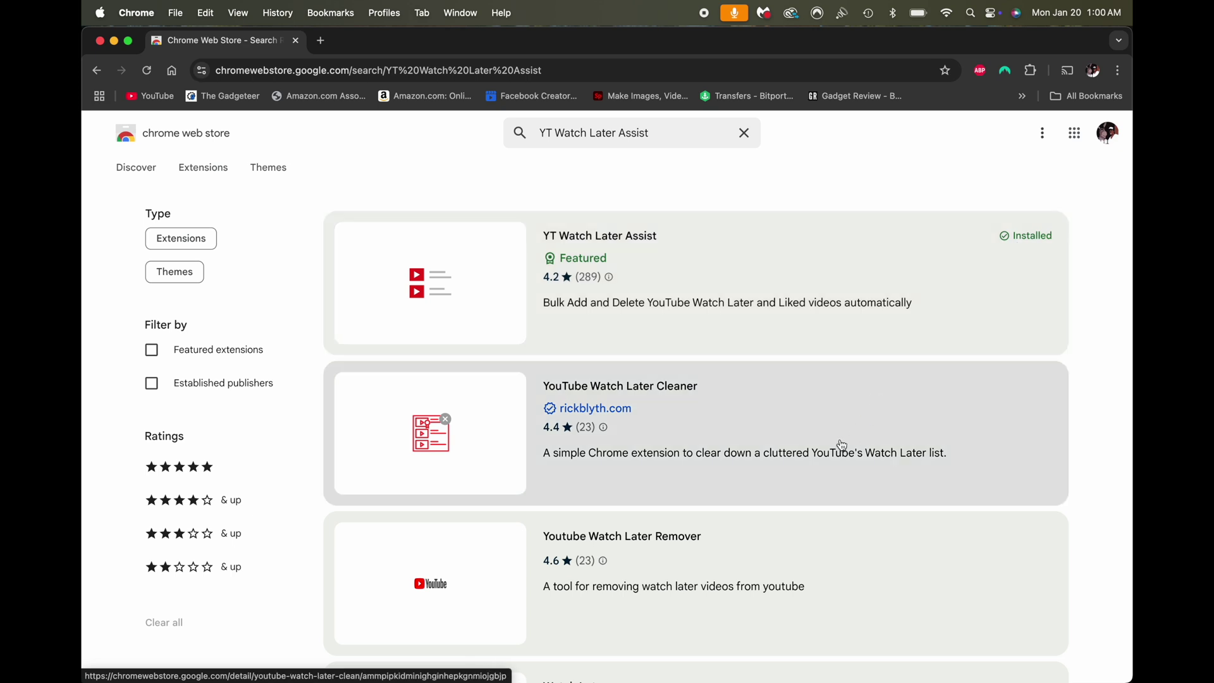
Look at the YouTube Watch Later Cleaner listing, then swap the store tab for a blank new tab
click(840, 438)
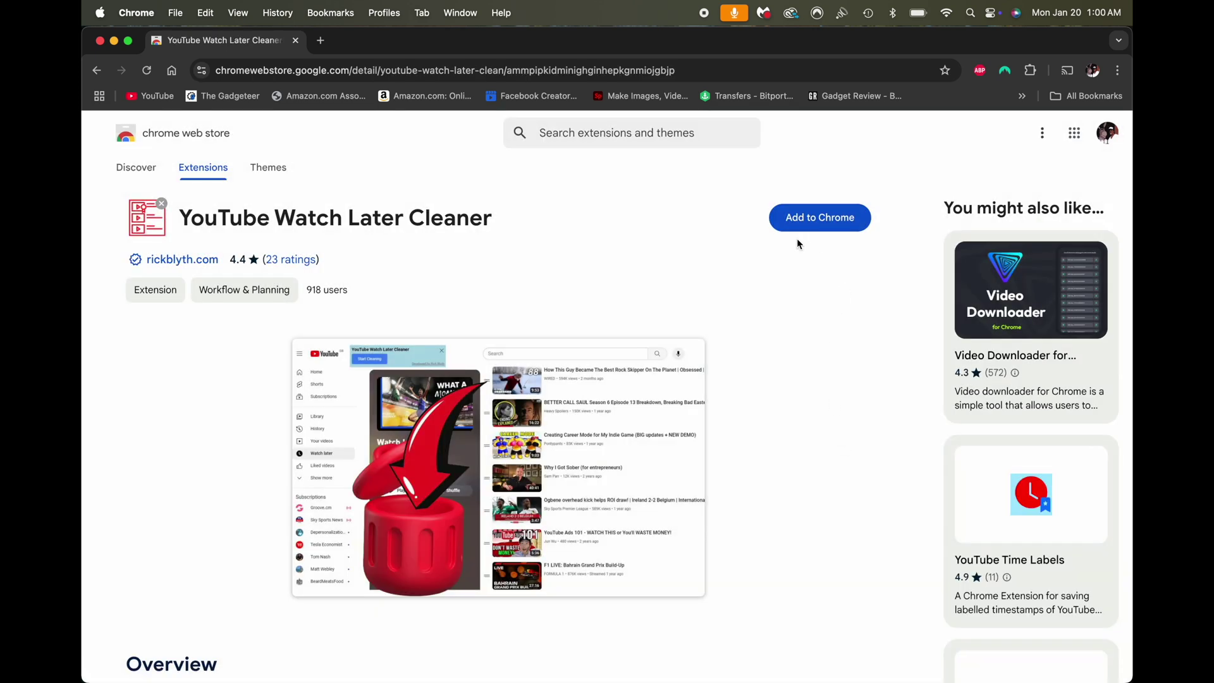
click(96, 70)
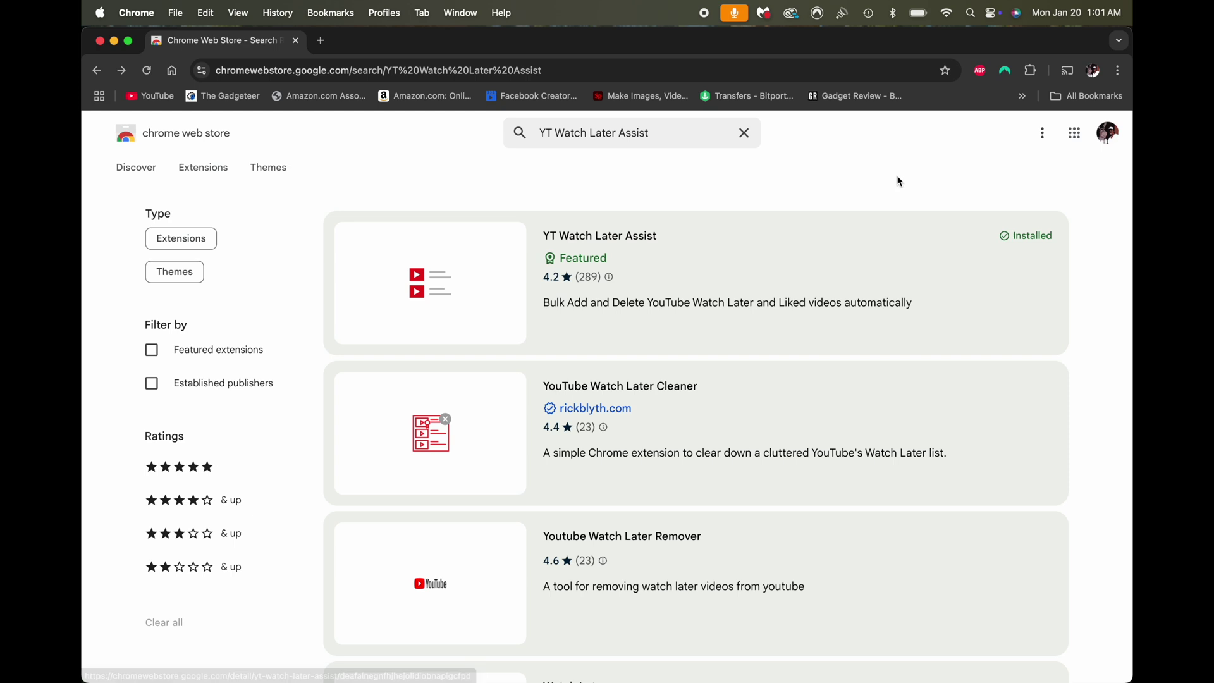
click(320, 39)
click(295, 39)
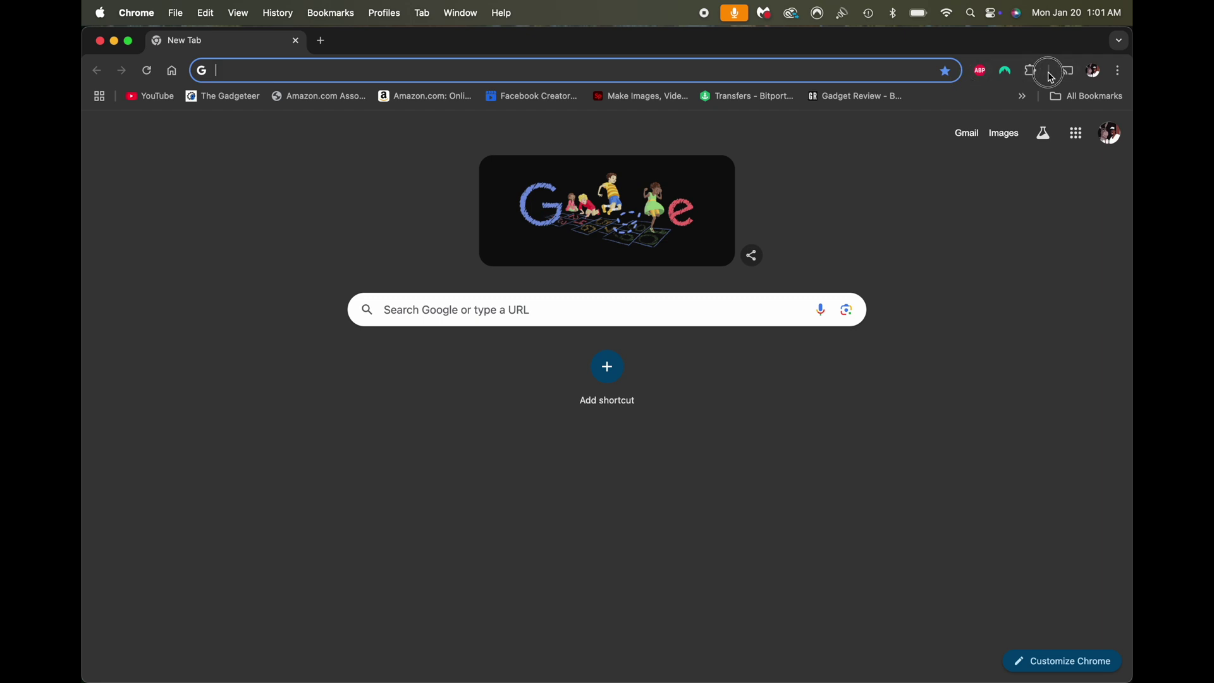
Launch the YT Watch Later Assist popup from Chrome's Extensions menu
click(1025, 97)
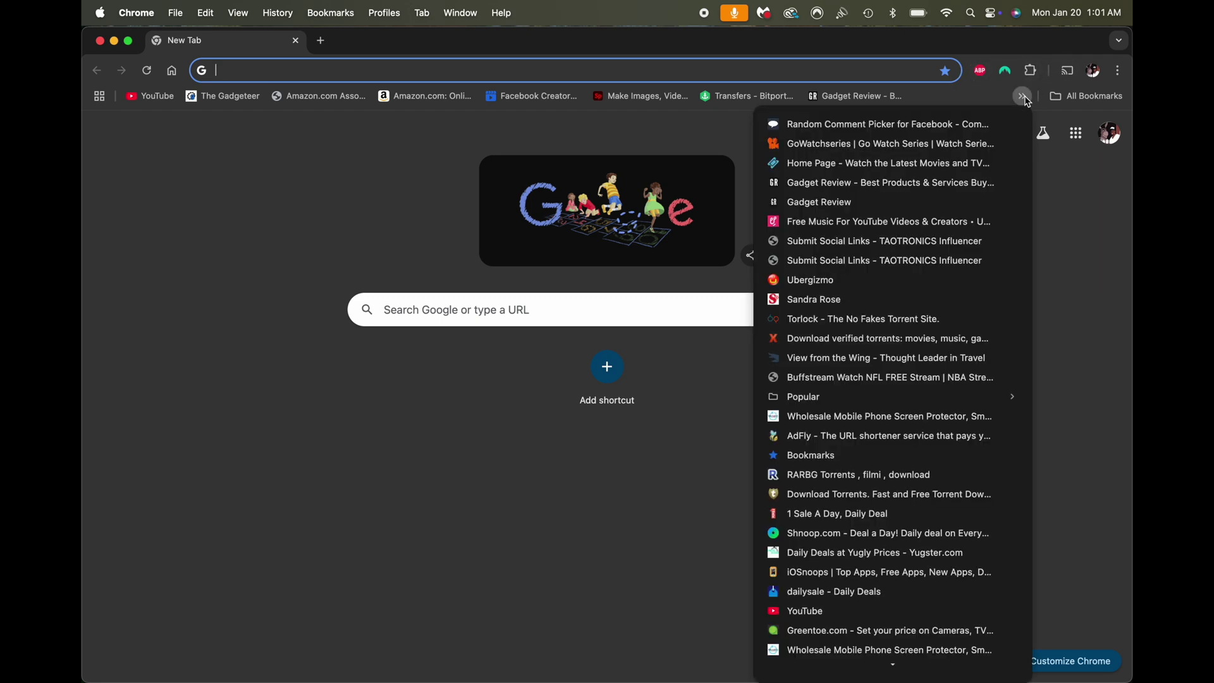
click(1046, 182)
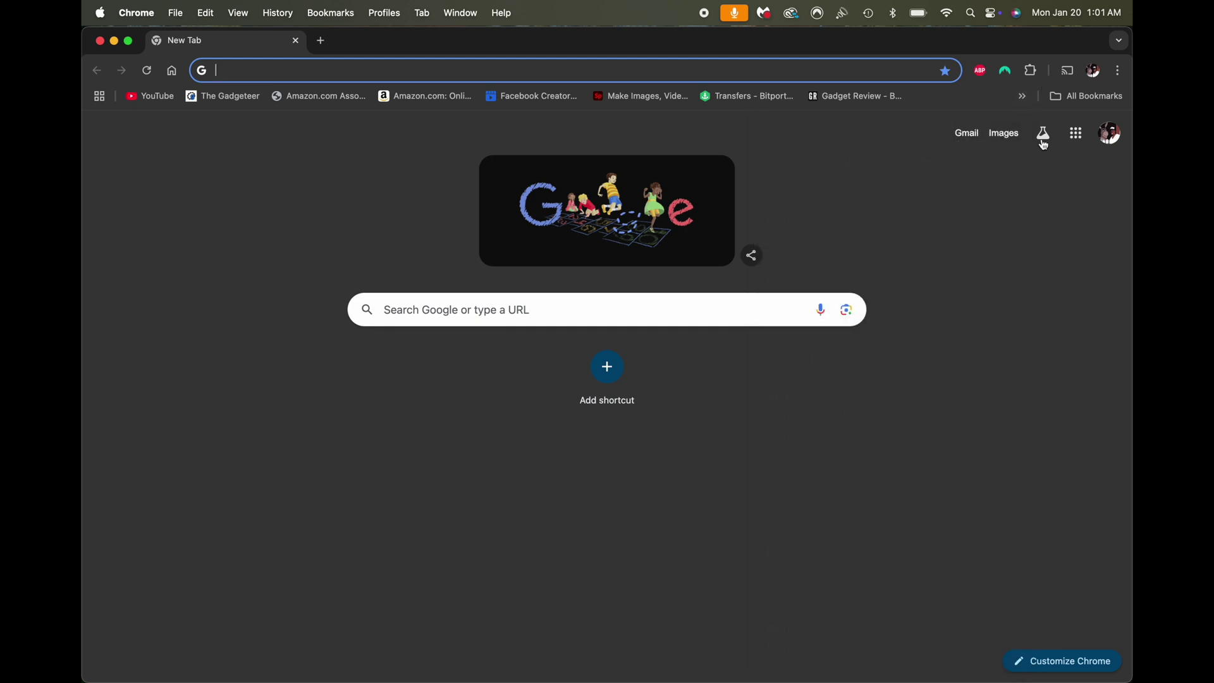
click(1032, 71)
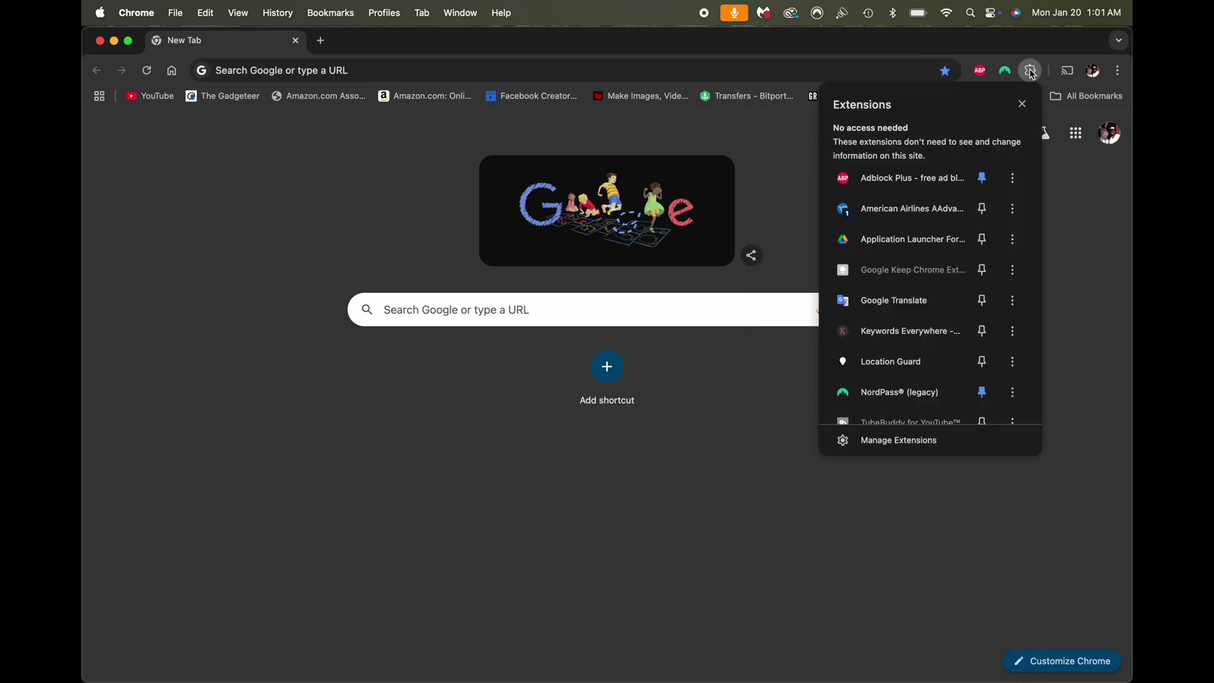
scroll(923, 290, down, 2)
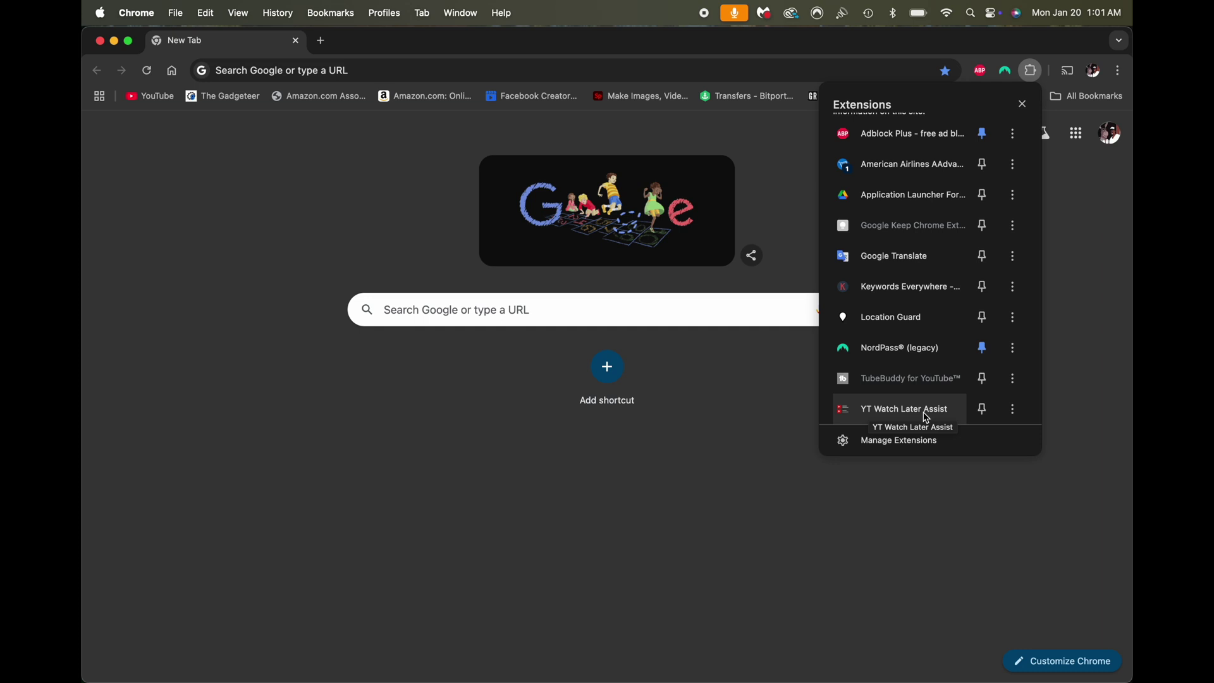
click(905, 410)
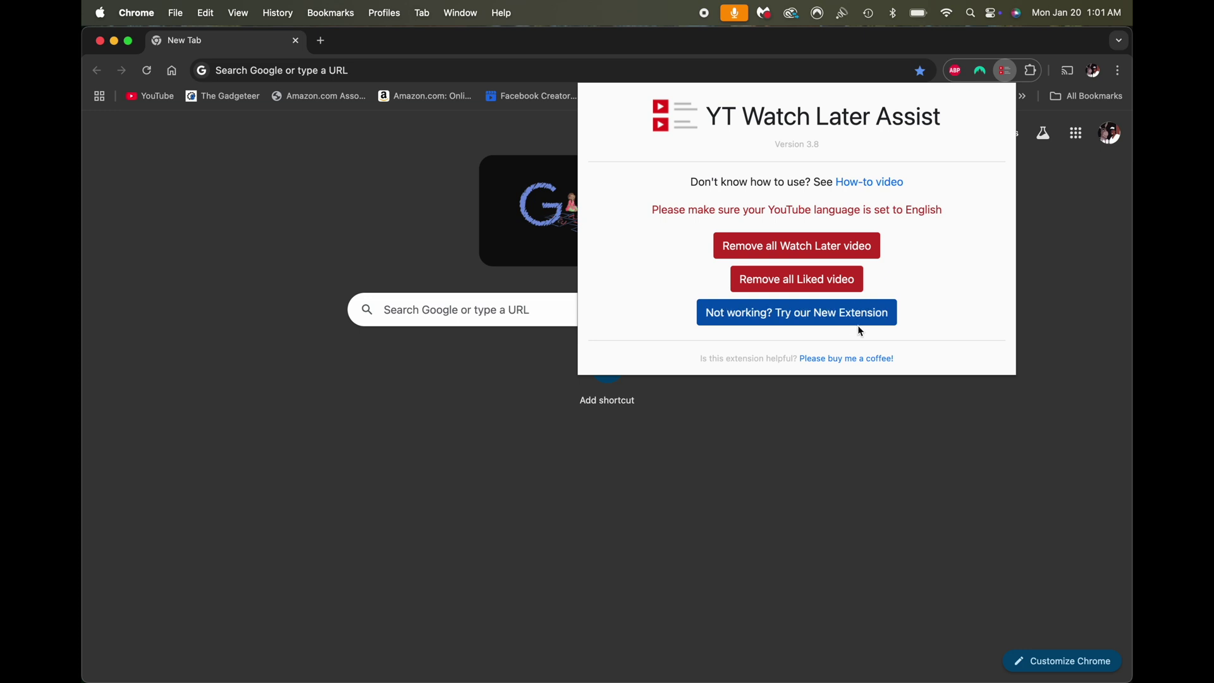
Choose 'Remove all Watch Later video' in the popup and dismiss the 'Something went wrong' alert
click(730, 249)
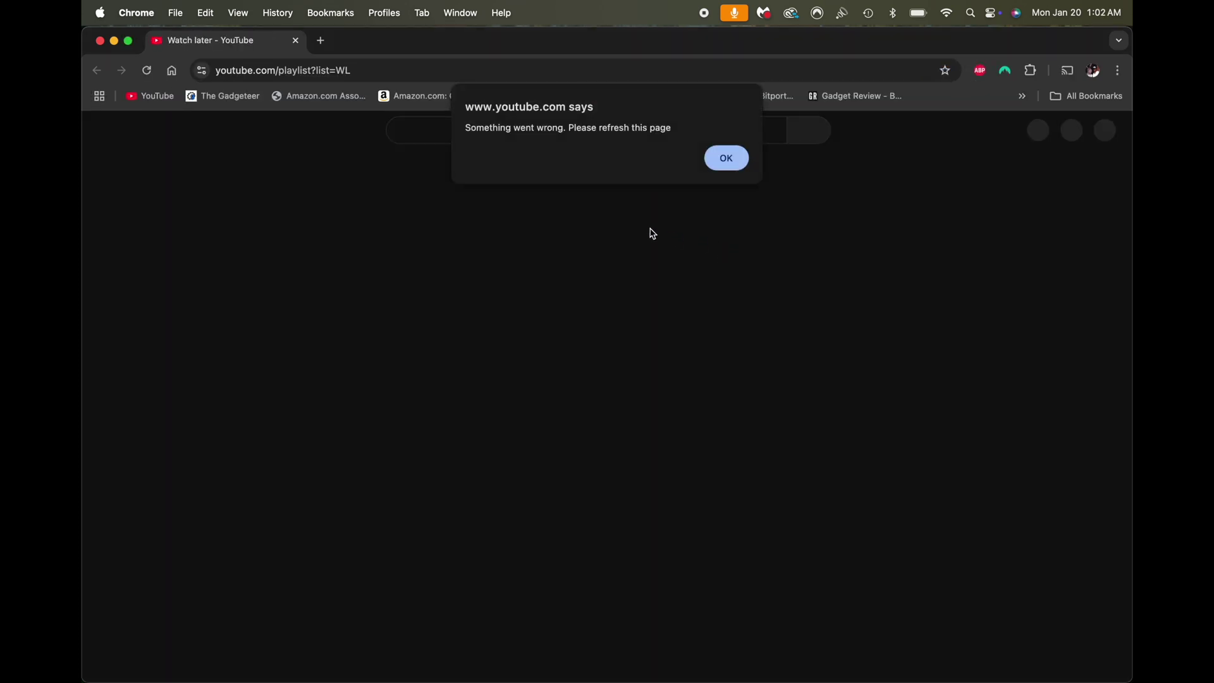
click(727, 161)
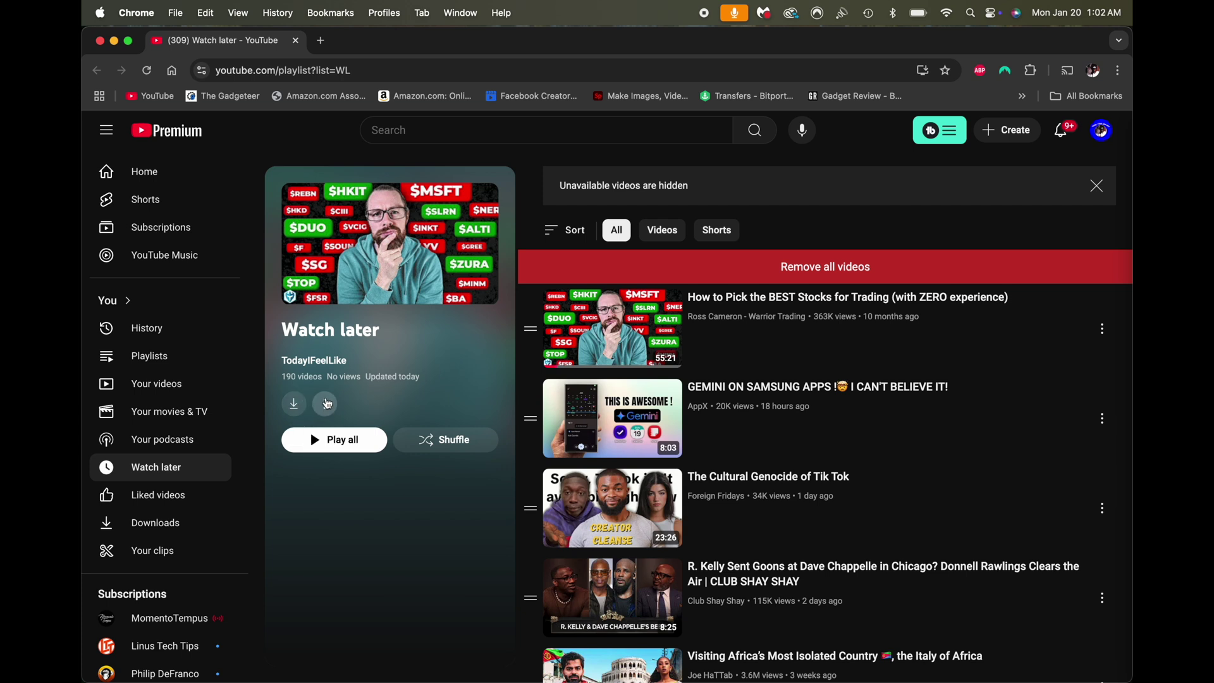
Use the playlist's menu to remove watched videos from Watch later, confirming with Remove
click(326, 407)
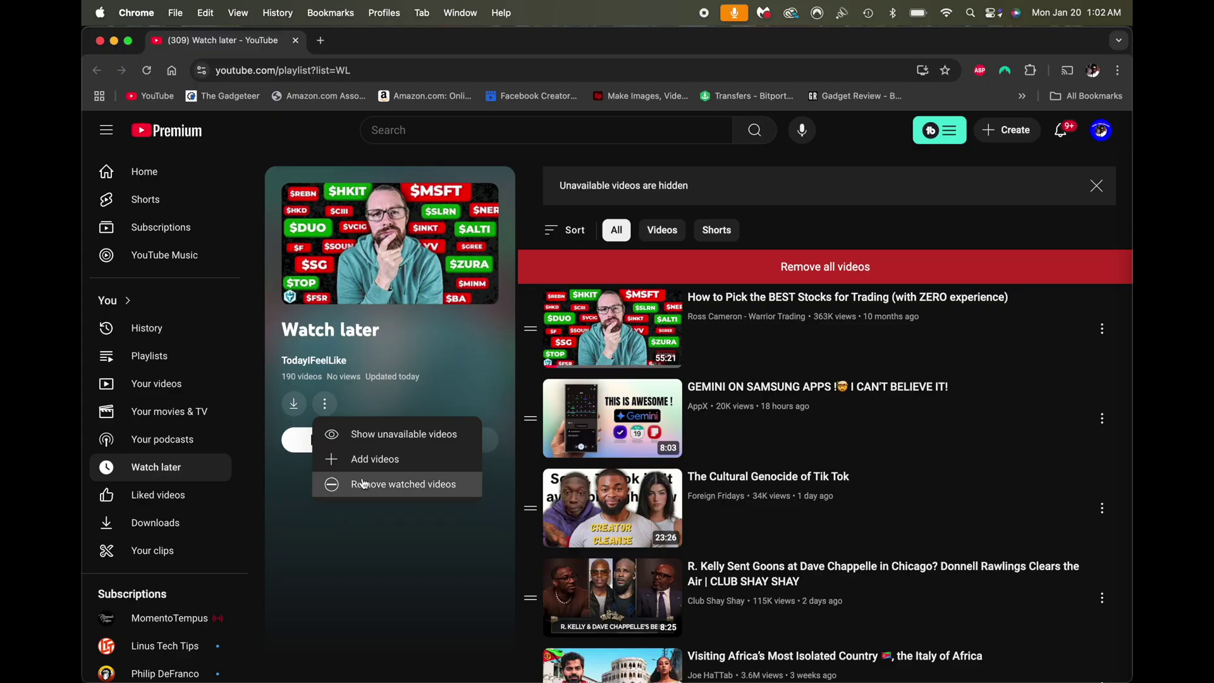
click(279, 387)
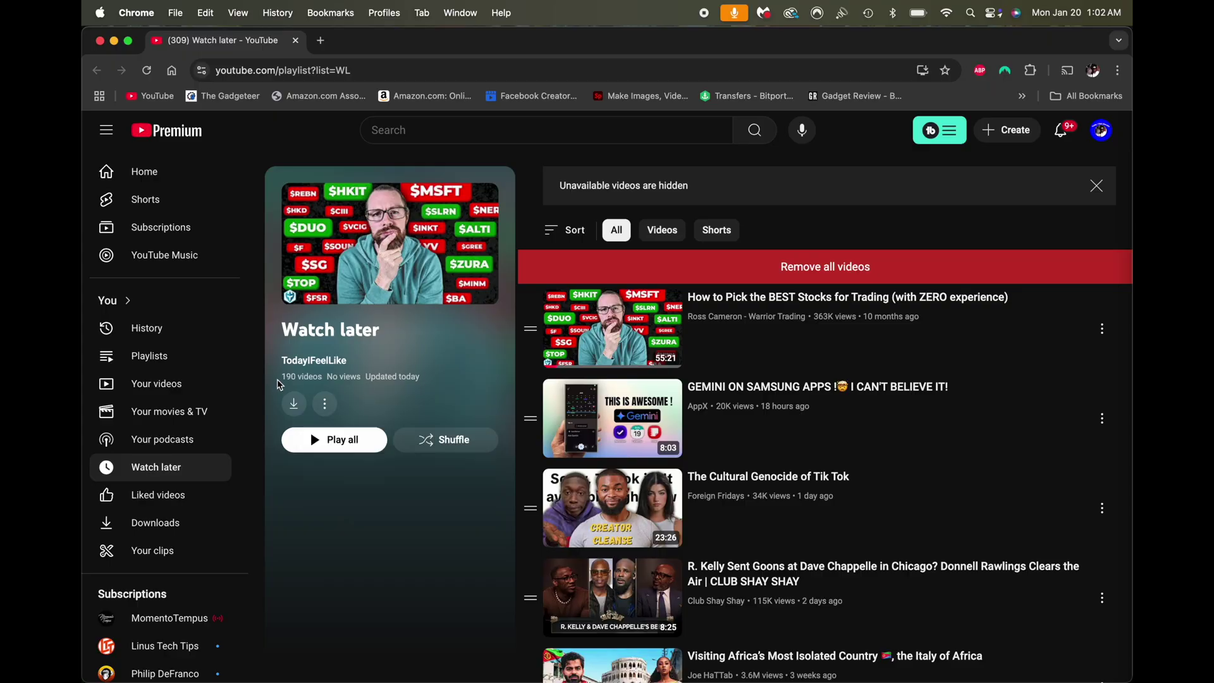
mouse_move(273, 381)
mouse_down()
mouse_move(327, 388)
mouse_move(291, 379)
mouse_up()
click(327, 388)
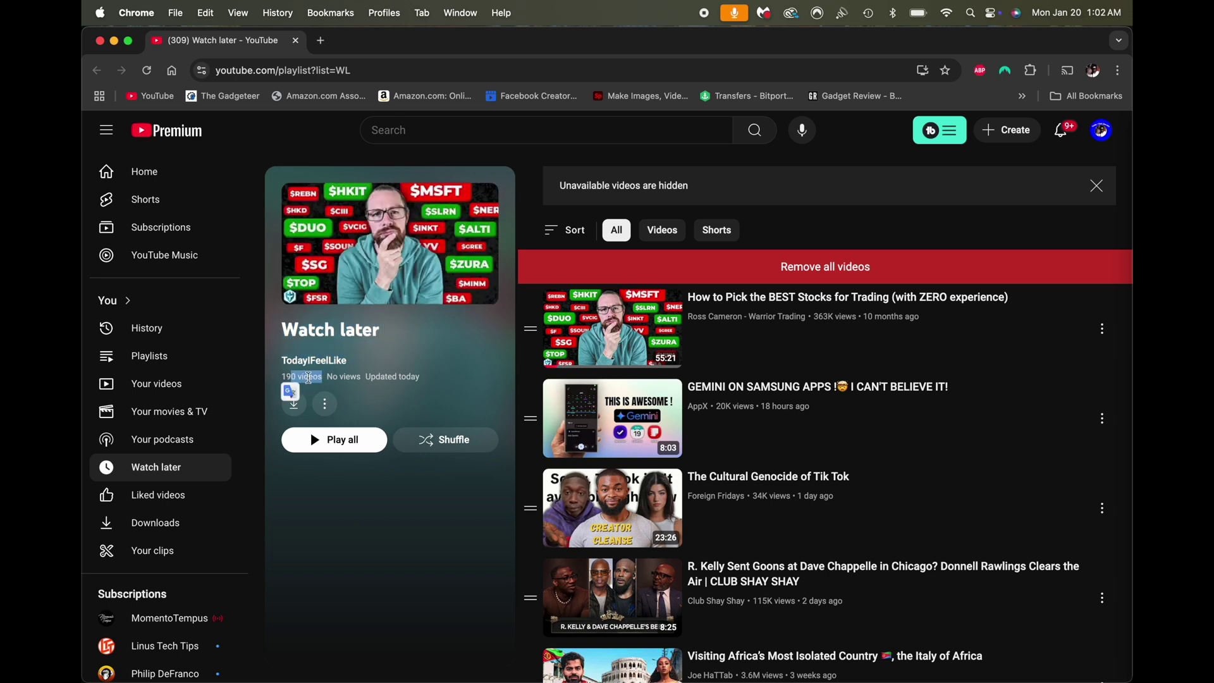
click(378, 403)
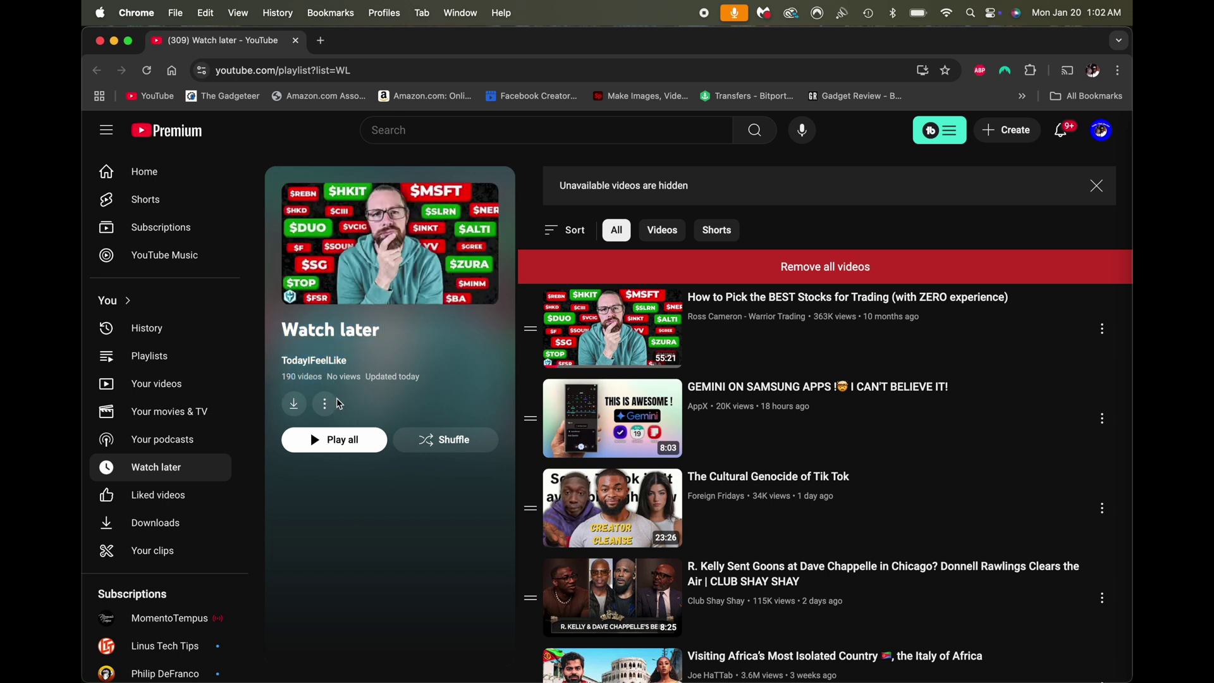
click(326, 405)
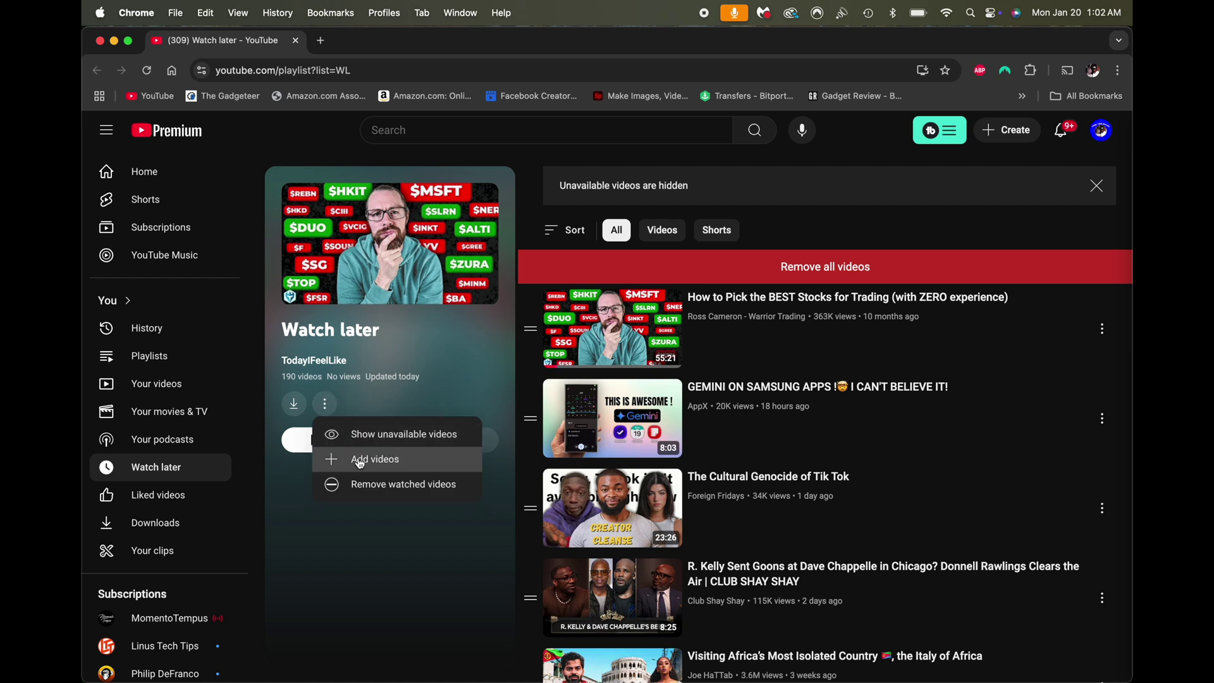
click(361, 486)
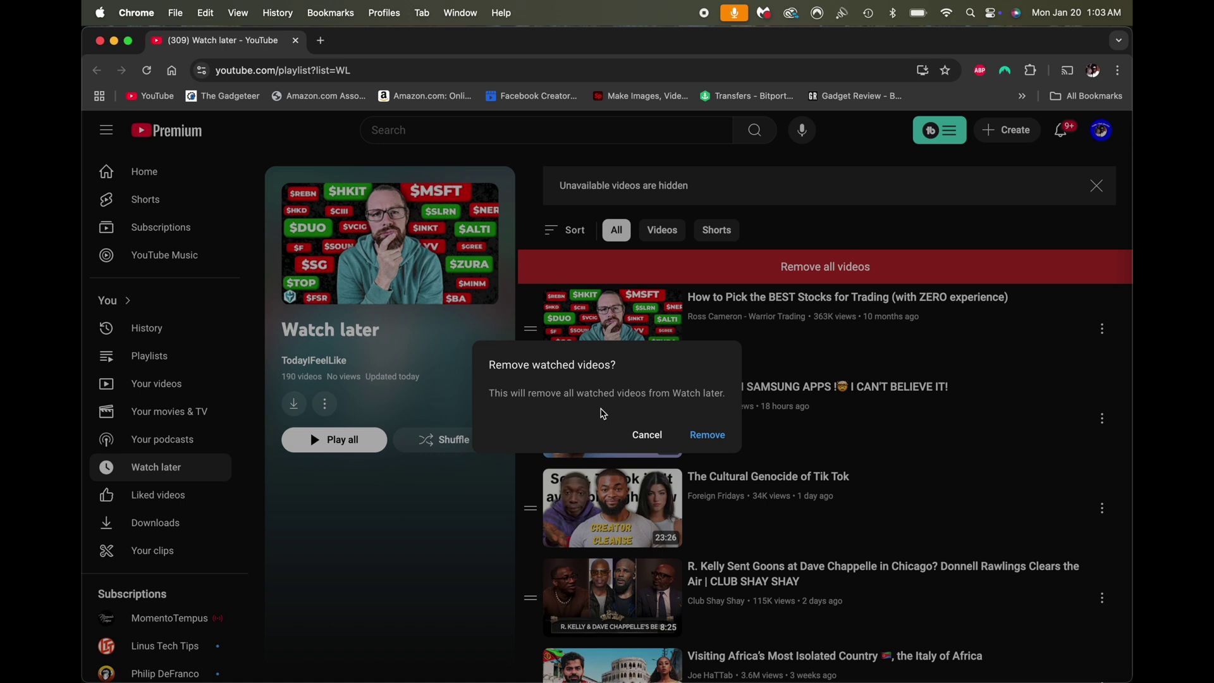
click(705, 436)
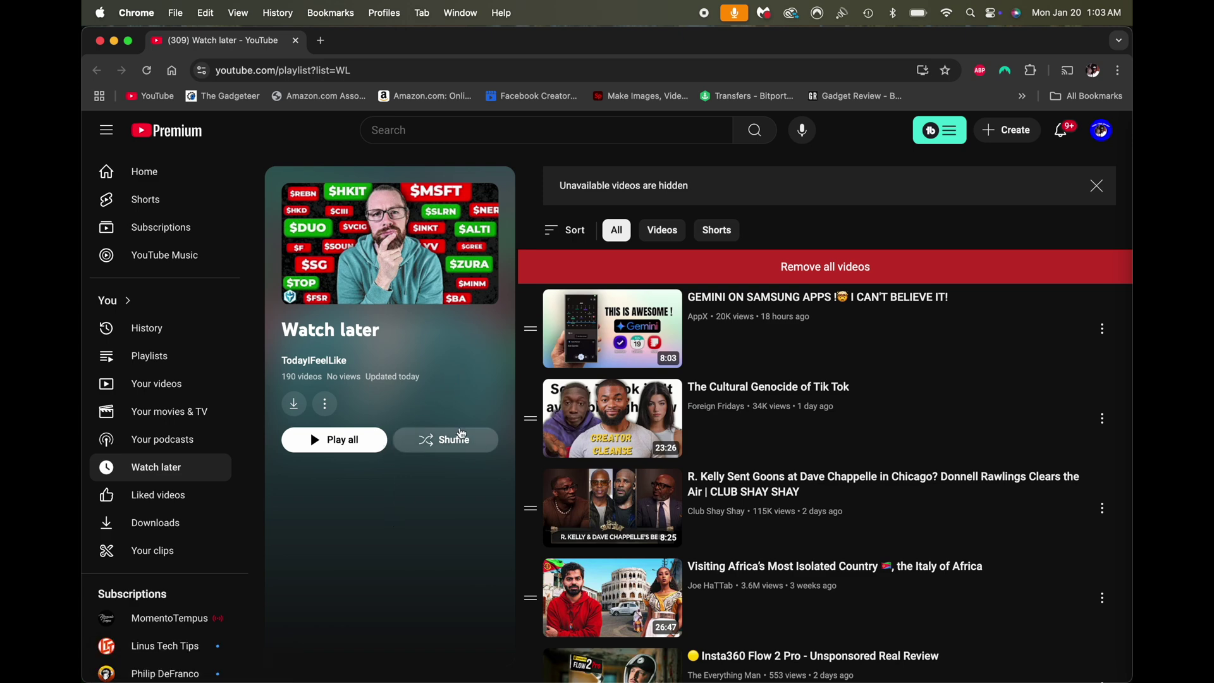
Scroll the Watch later list and reload it to show 61 remaining videos
scroll(653, 520, down, 20)
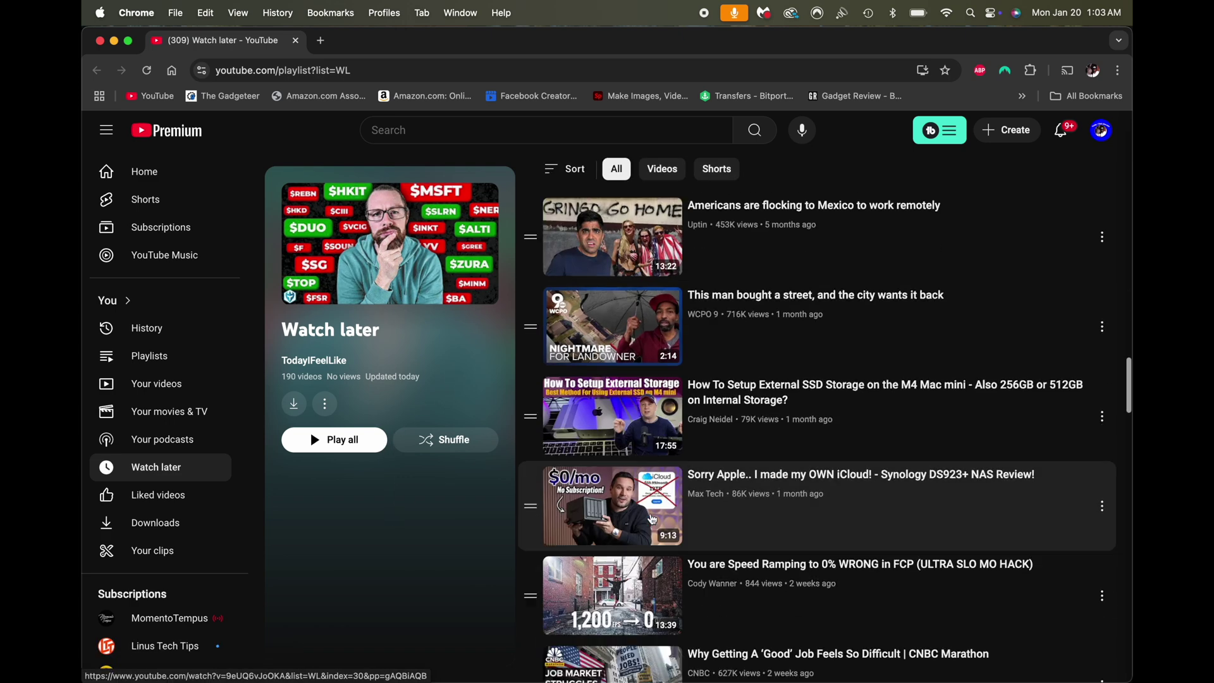
scroll(653, 520, up, 20)
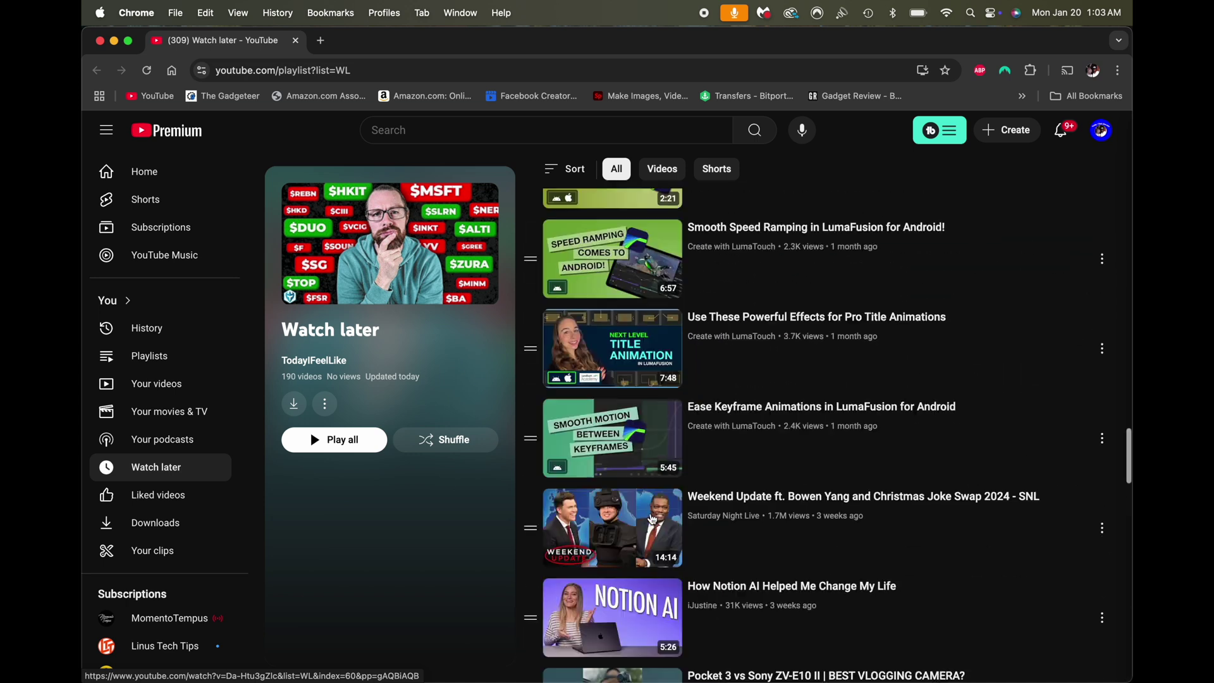
click(146, 70)
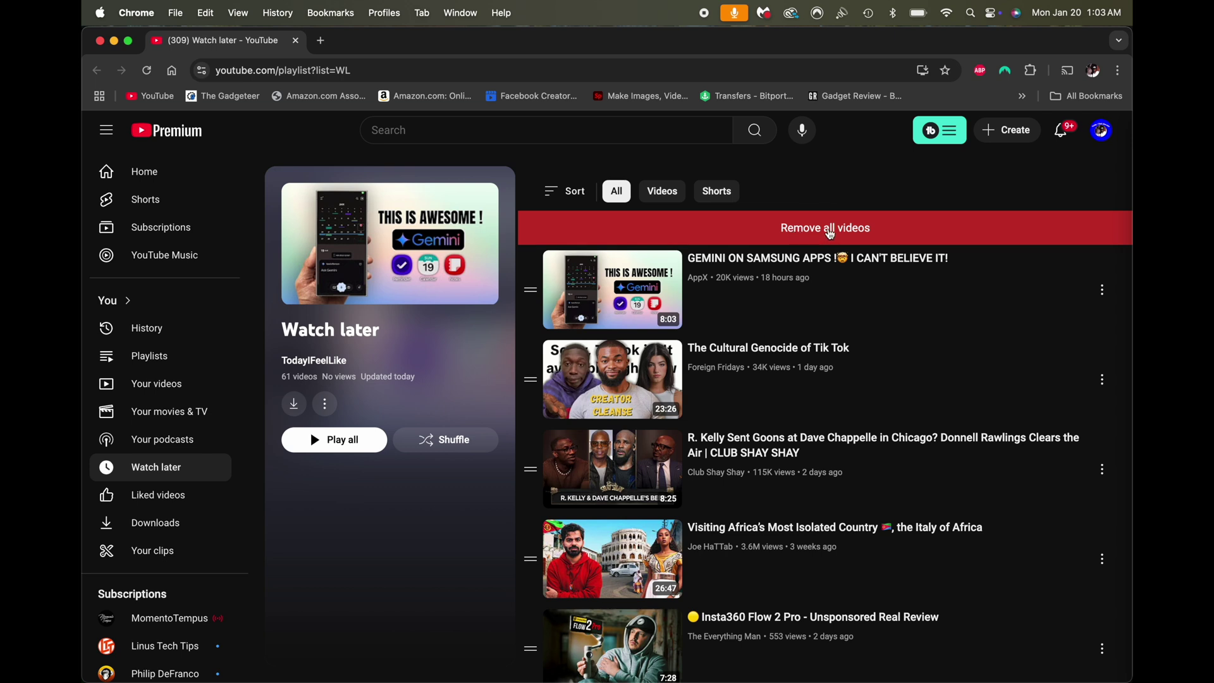
Use the red 'Remove all videos' bar to clear all 61 Watch later videos
click(831, 233)
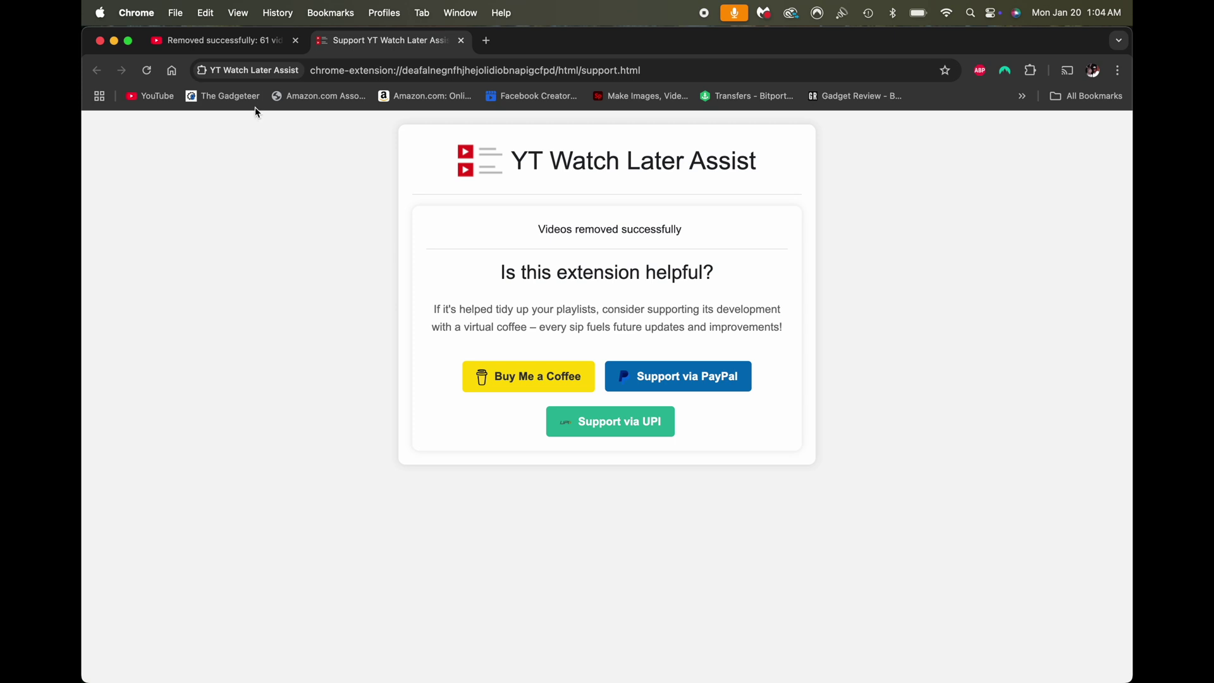
Reload Watch later to confirm 'No videos in this playlist yet', glancing at the Support tab
click(219, 41)
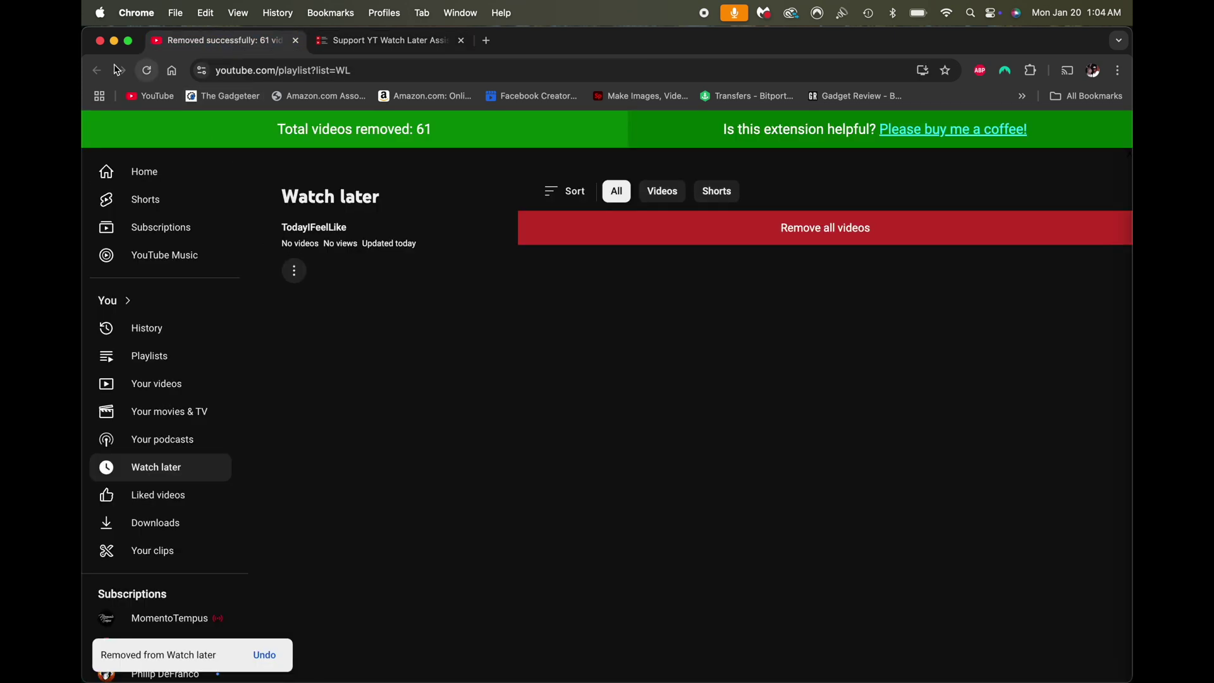
click(146, 70)
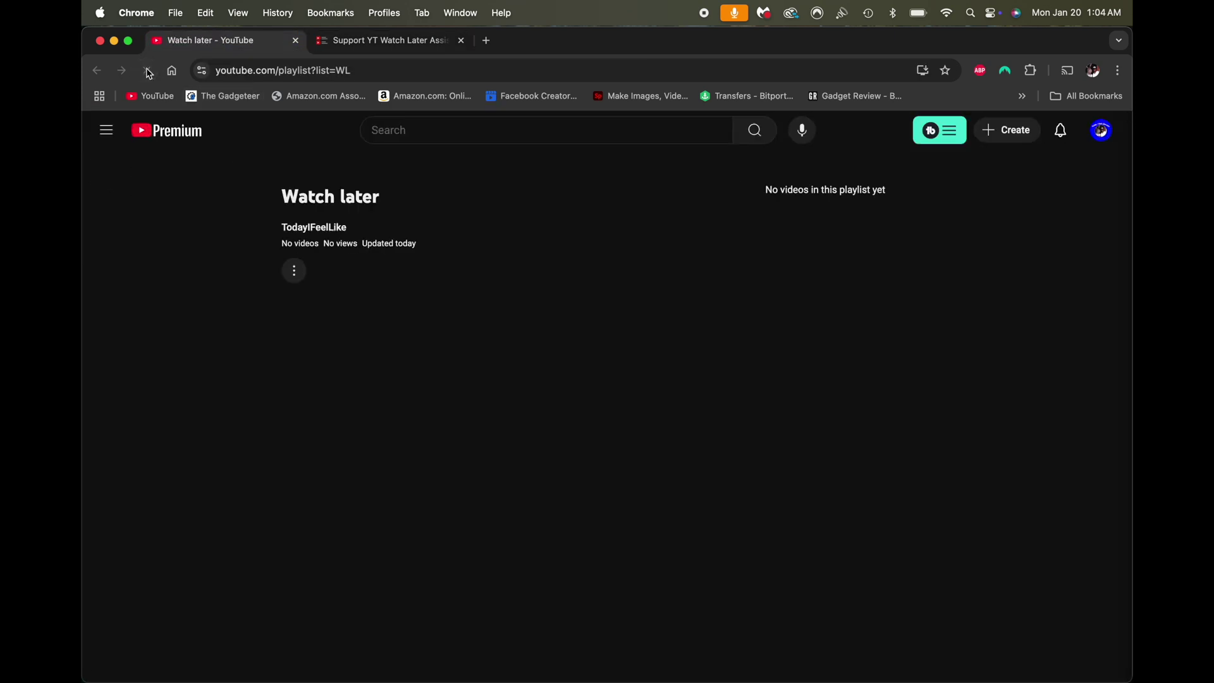
click(401, 48)
click(230, 42)
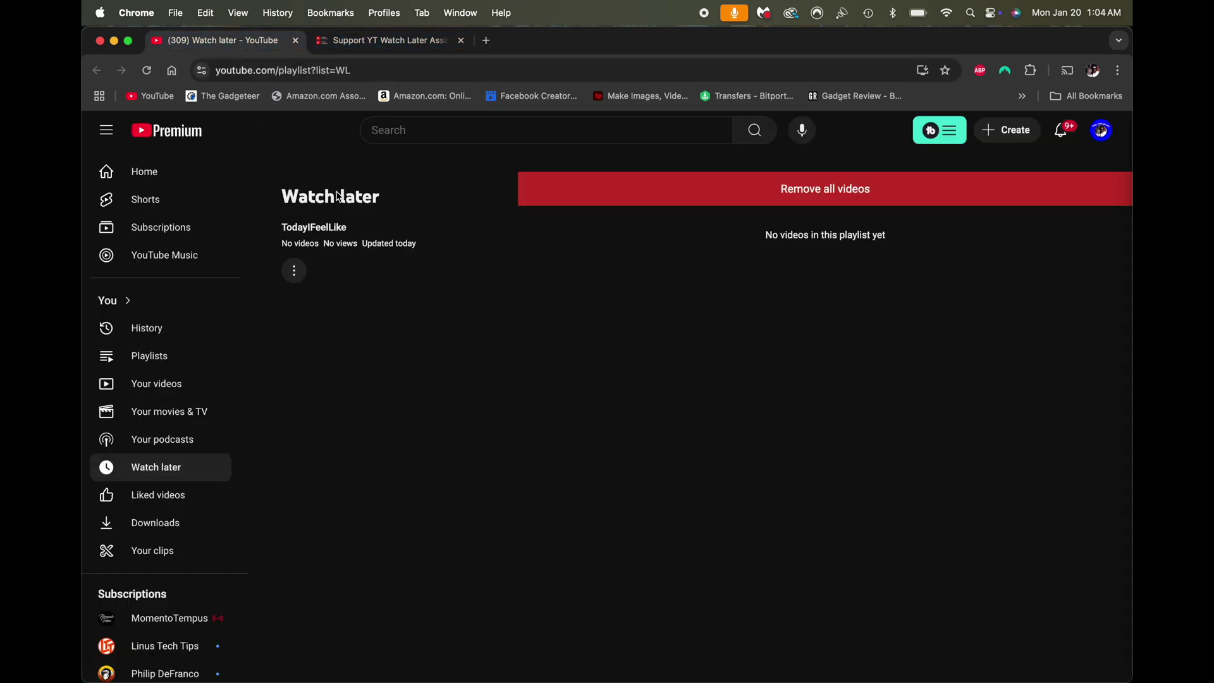